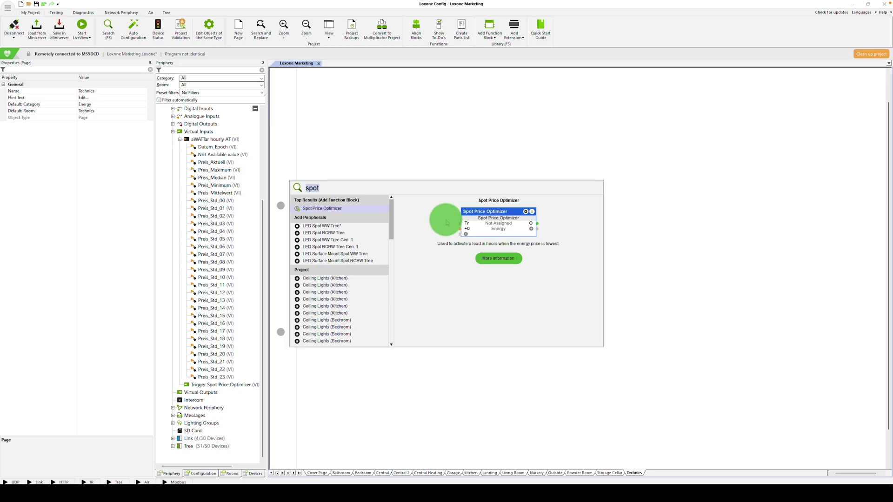
Step: Place the Spot Price Optimizer function block on the Technics page
click(329, 209)
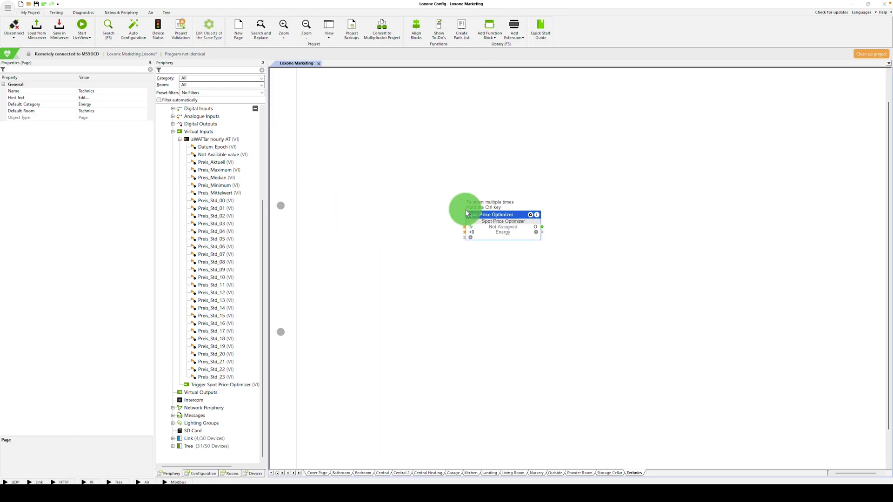